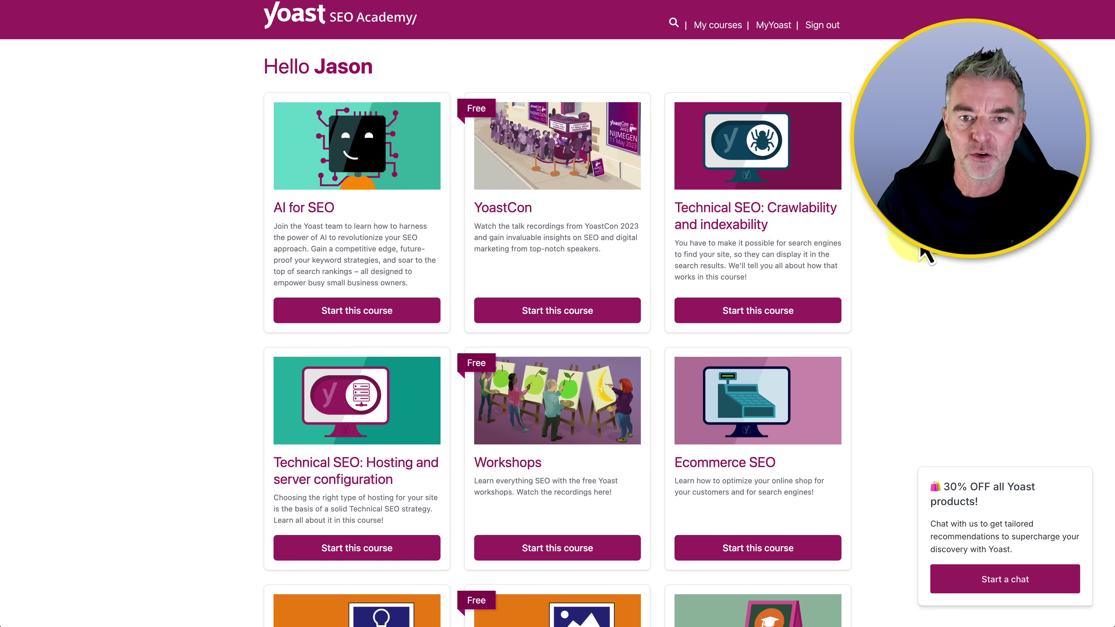
# Browse the Yoast SEO Academy courses, then open the Yoast SEO for WordPress course and review its lesson list.
pyautogui.scroll(-6, 927, 254)
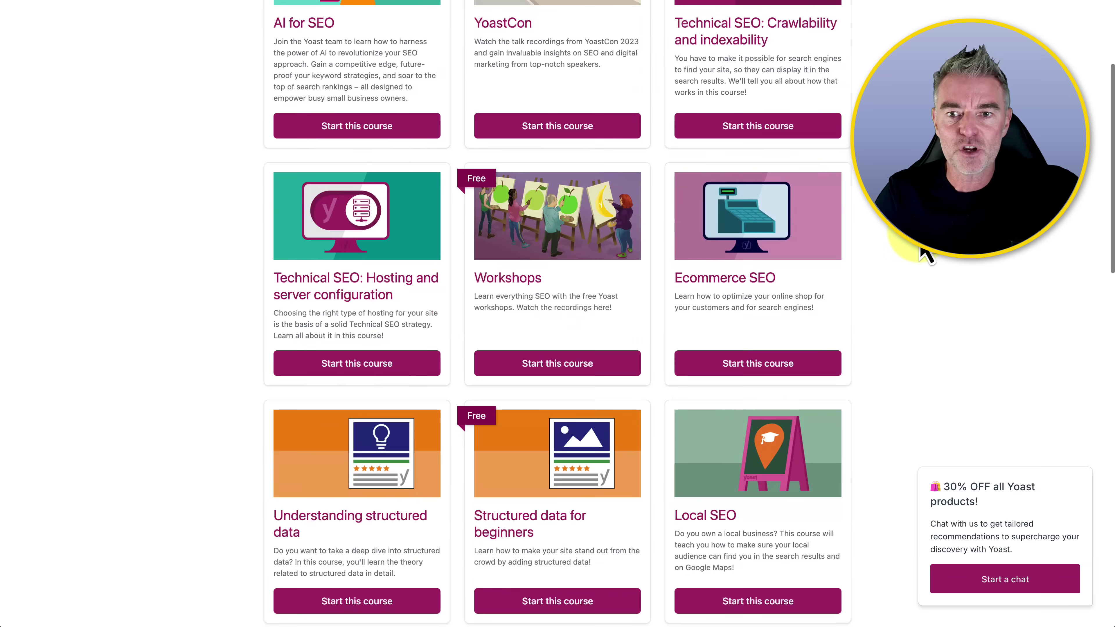
pyautogui.scroll(-1, 924, 253)
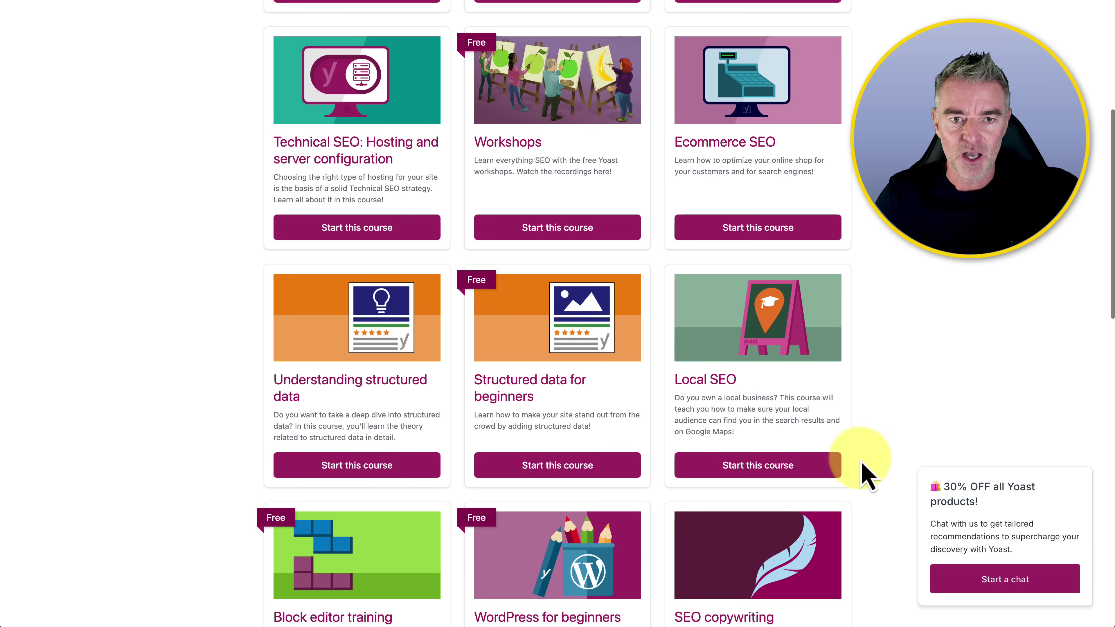
pyautogui.scroll(-3, 453, 381)
pyautogui.scroll(-8, 452, 384)
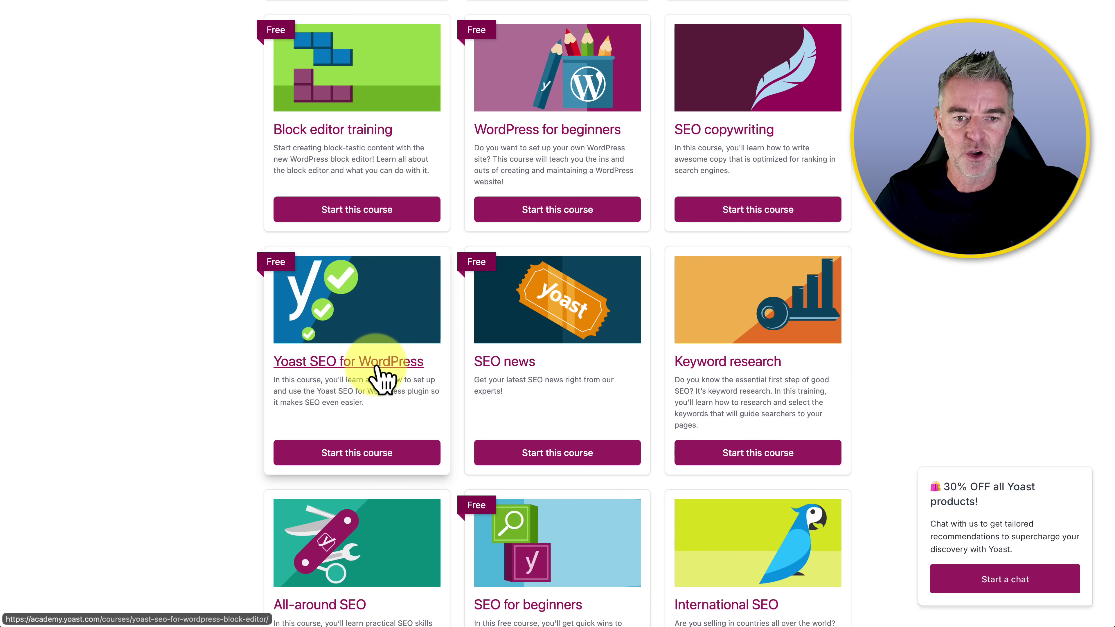
pyautogui.click(338, 458)
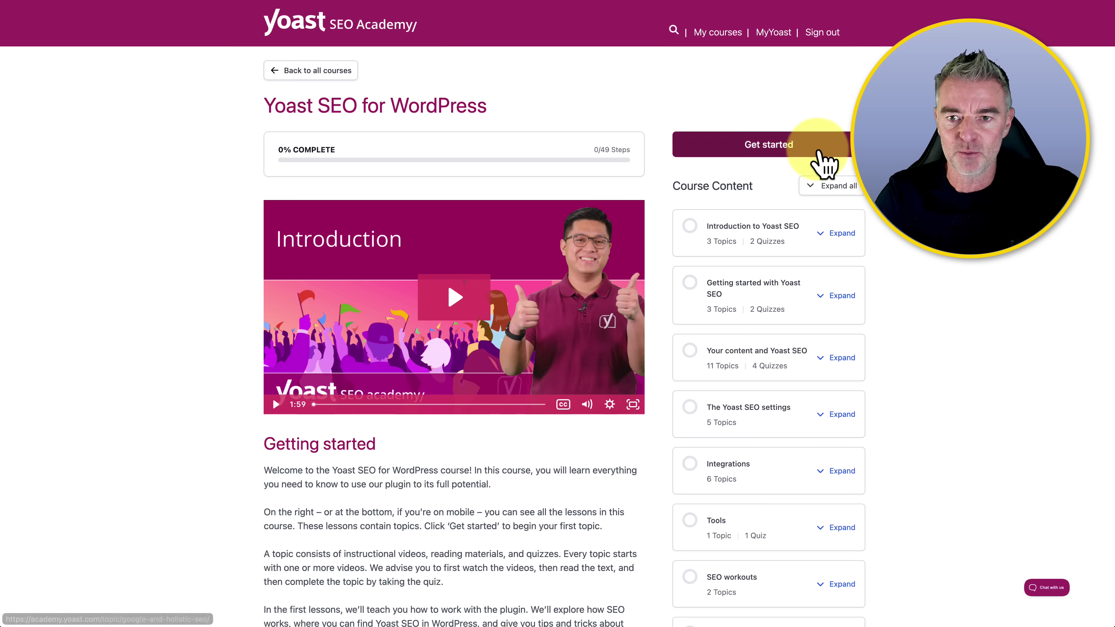
pyautogui.scroll(-3, 995, 327)
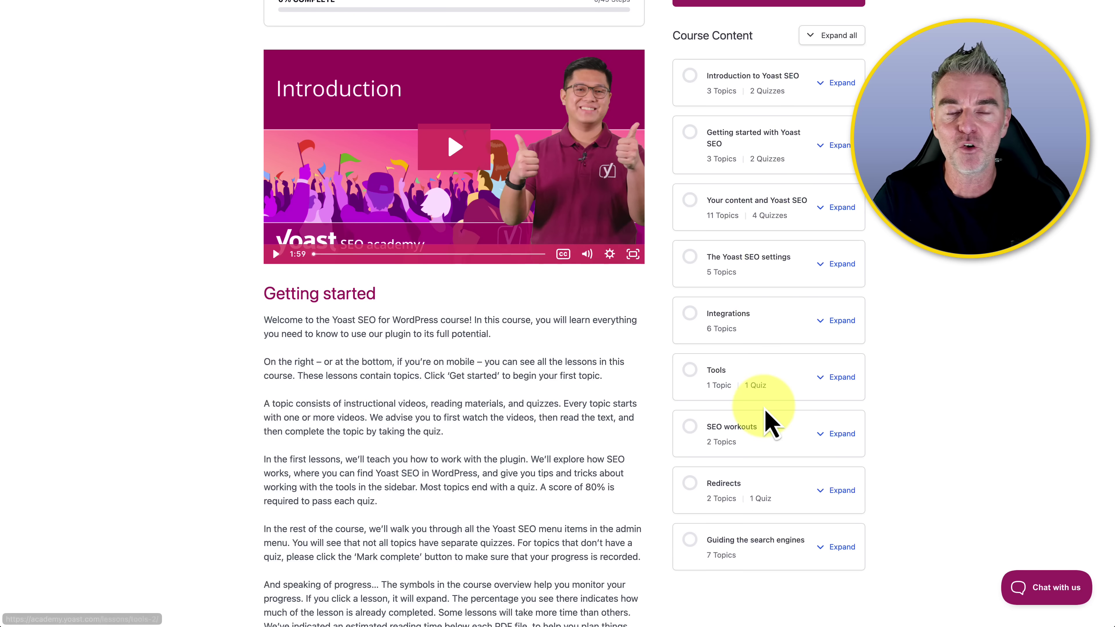
pyautogui.scroll(-1, 766, 412)
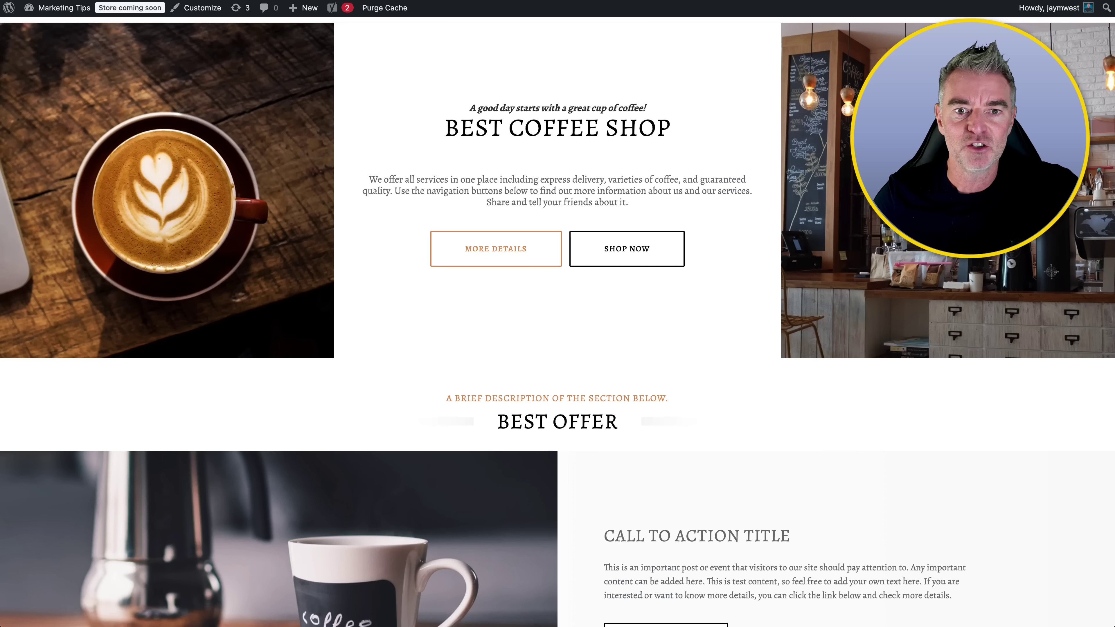
# Look through the coffee shop site's homepage down to its latest posts and return to the beginning.
pyautogui.scroll(-5, 639, 523)
pyautogui.scroll(-8, 640, 524)
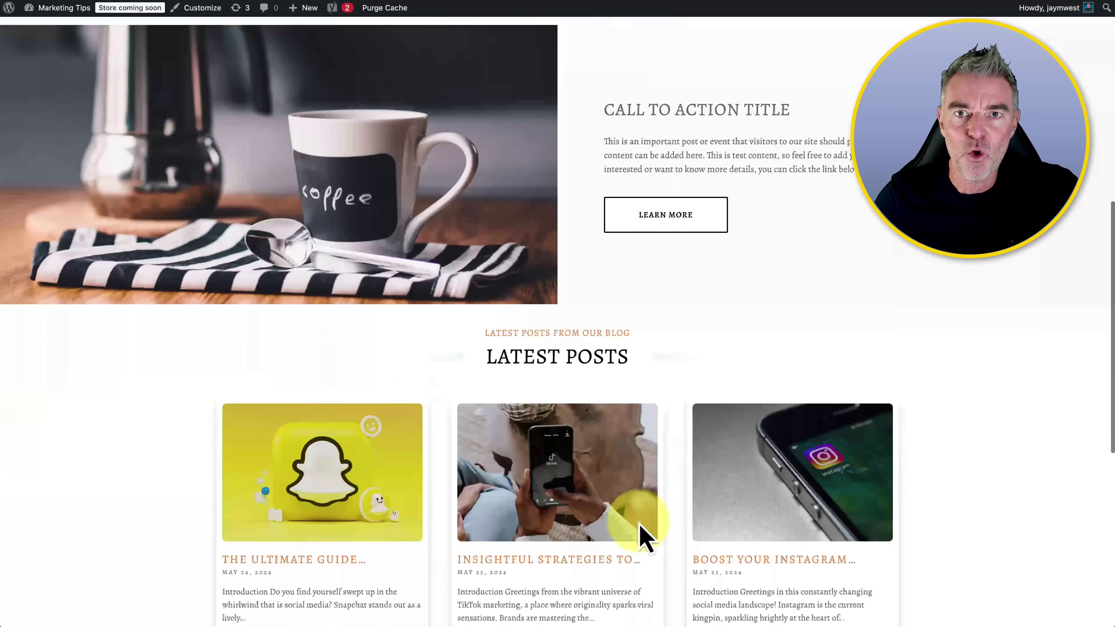
pyautogui.scroll(10, 640, 524)
pyautogui.scroll(4, 639, 523)
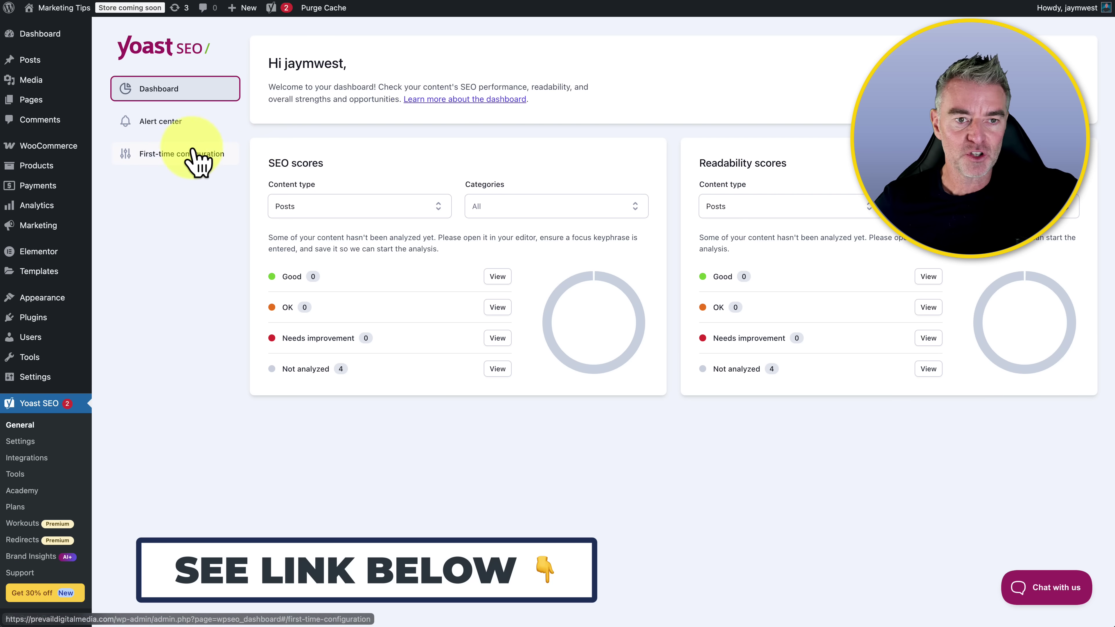
# Open Yoast SEO's first-time configuration, start the SEO data optimization and continue past that stage.
pyautogui.click(173, 165)
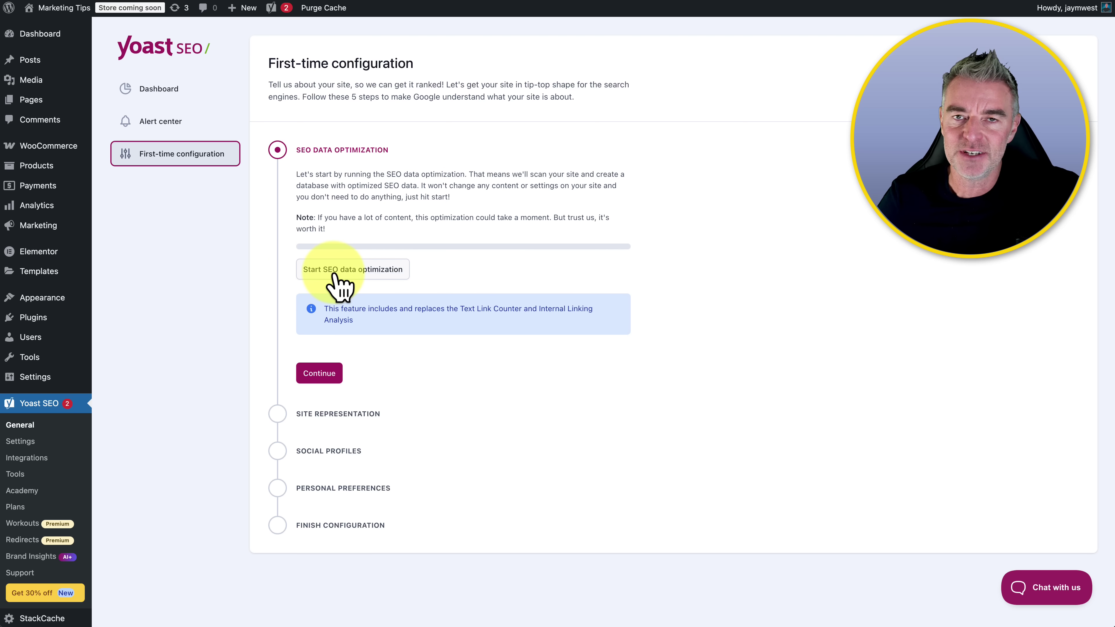
pyautogui.click(349, 273)
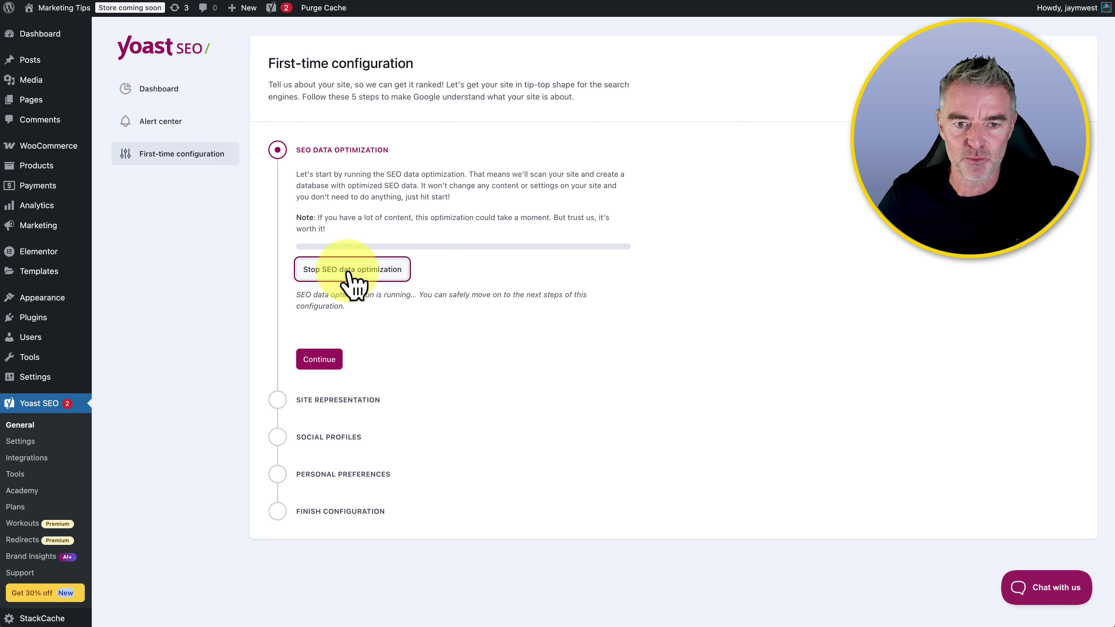
pyautogui.click(318, 361)
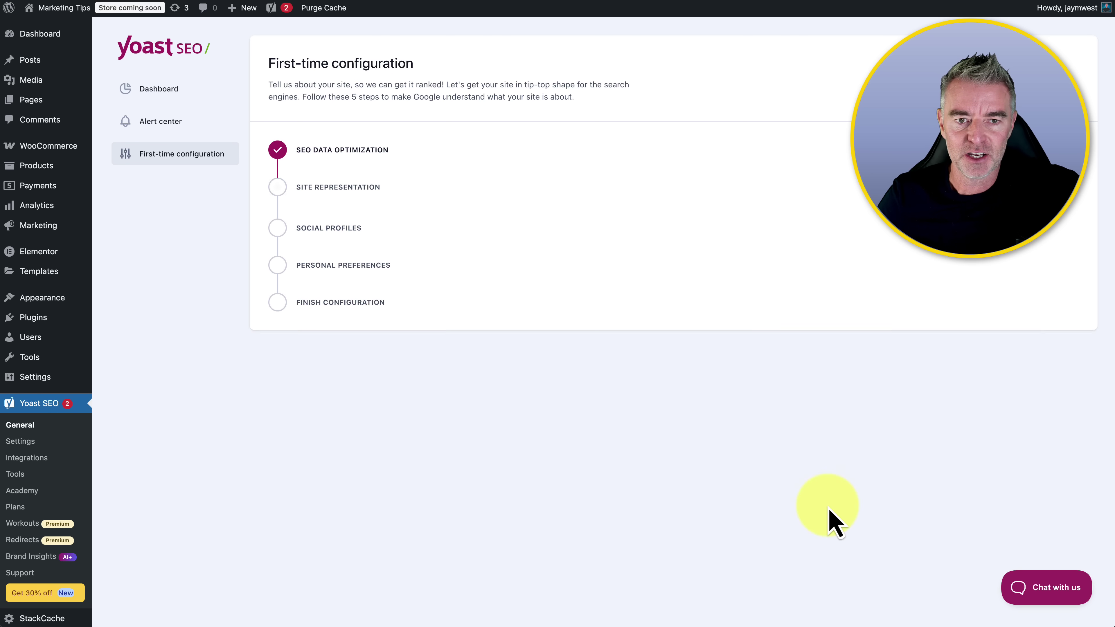
# Go to the SEO dashboard from the finish stage of the first-time configuration.
pyautogui.scroll(-5, 833, 523)
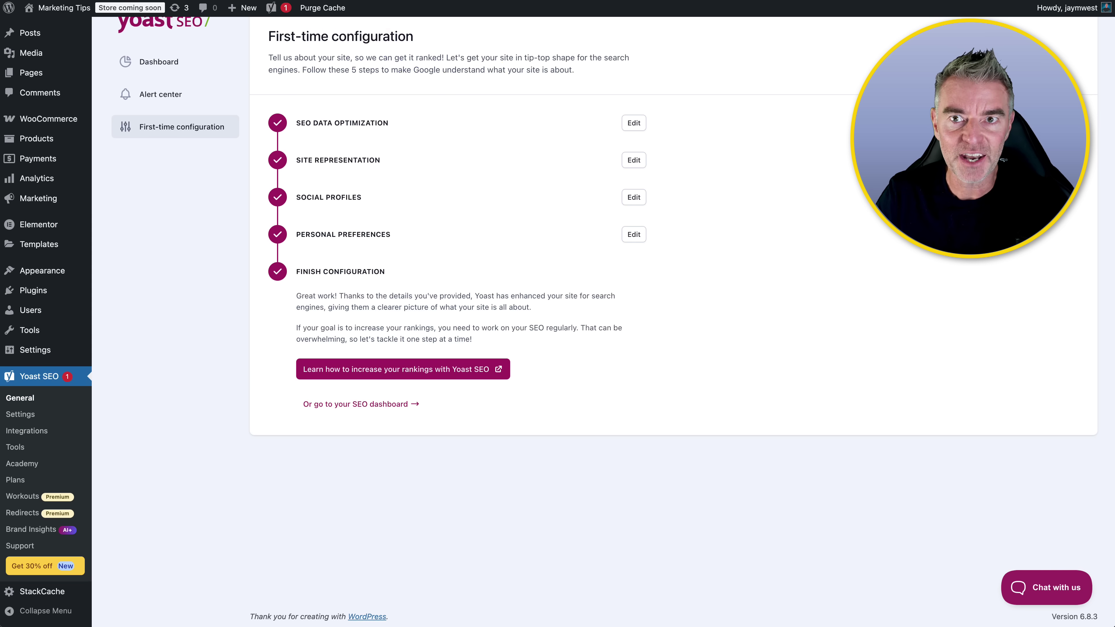
pyautogui.click(296, 292)
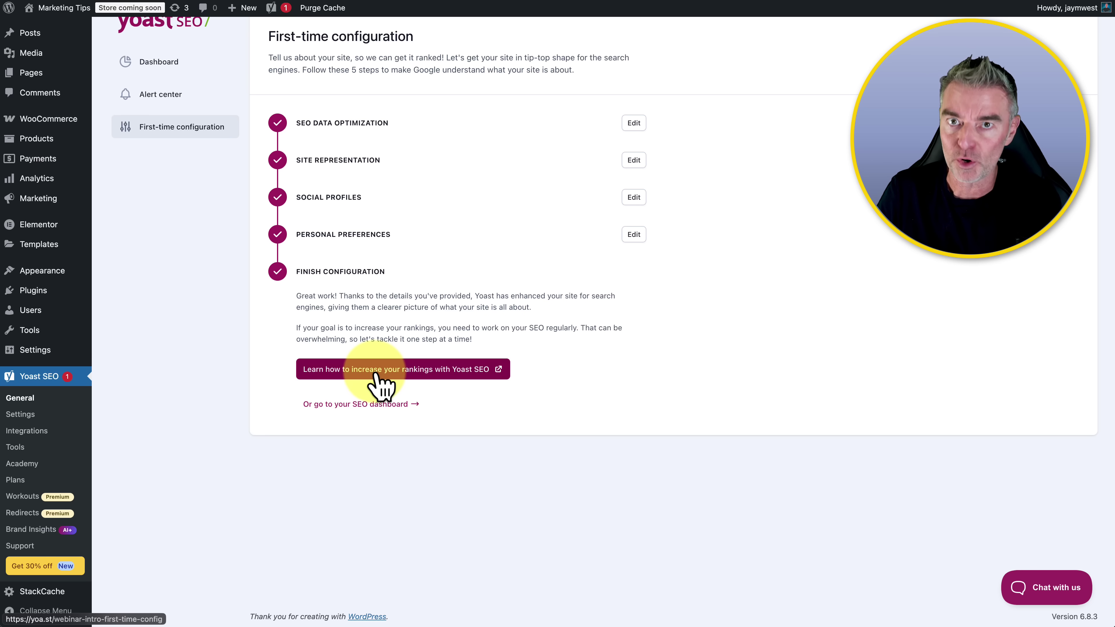
pyautogui.click(342, 405)
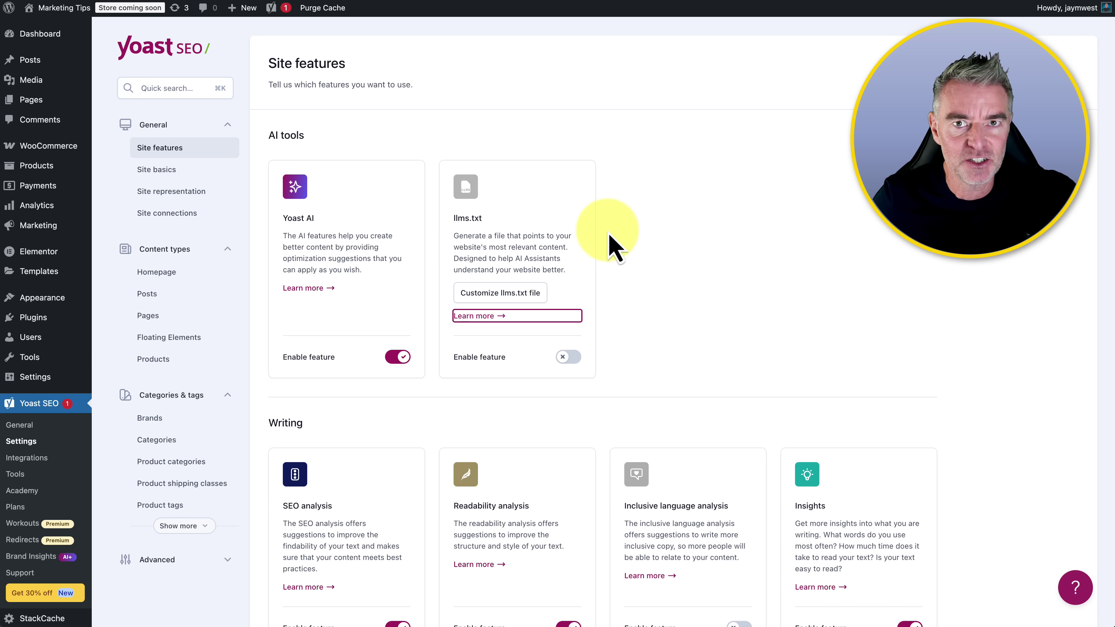
# Review the Yoast site features for AI tools, writing, site structure, social sharing, tools and APIs.
pyautogui.click(557, 258)
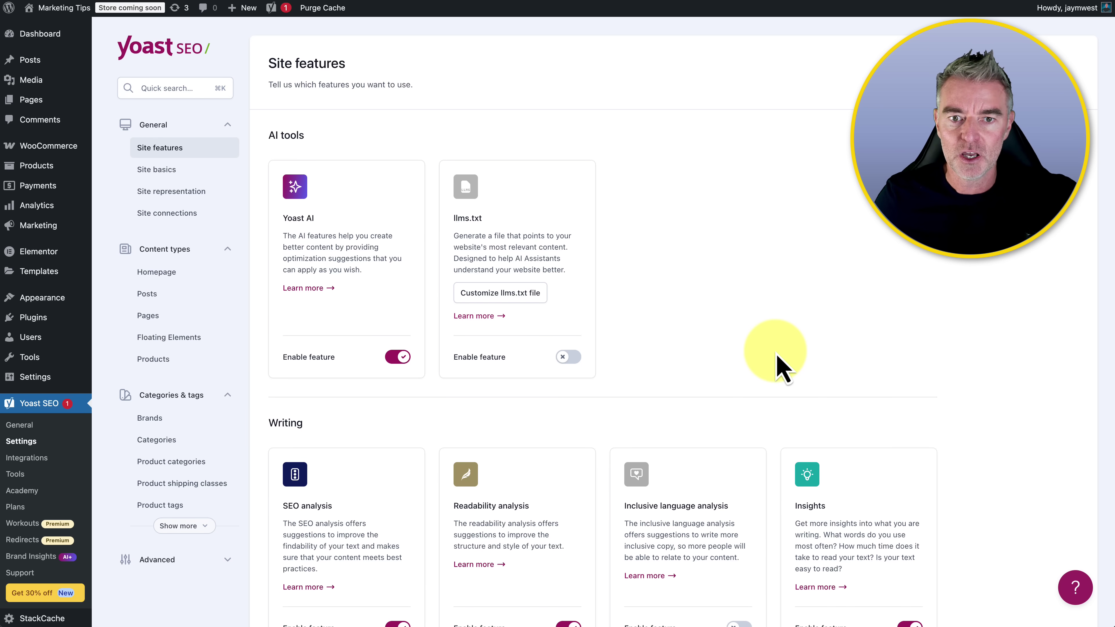
pyautogui.scroll(-5, 659, 178)
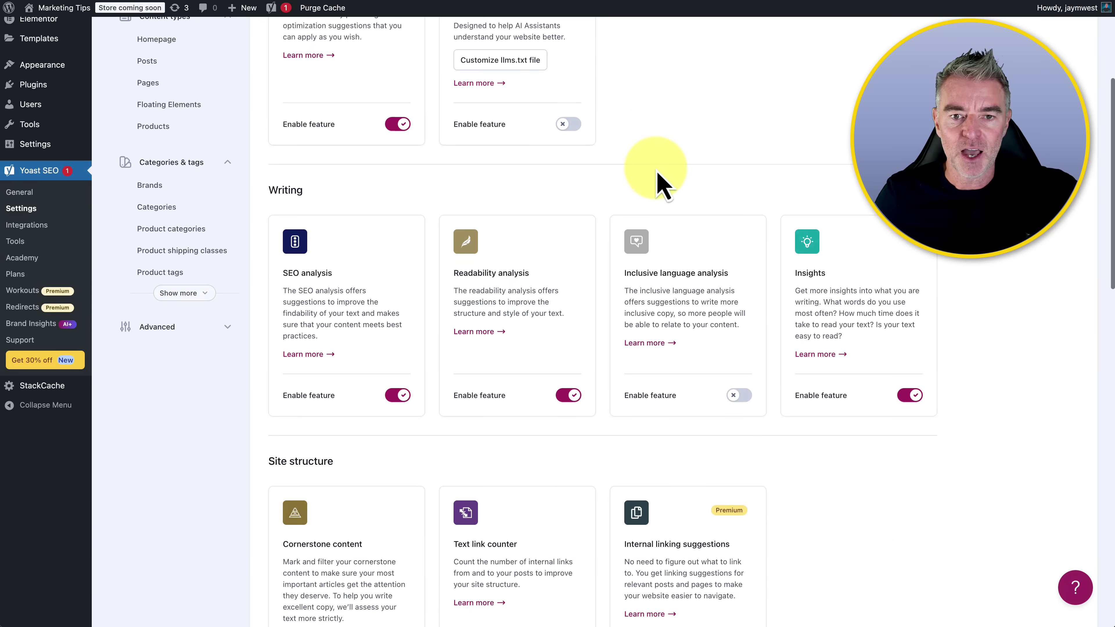
pyautogui.scroll(-1, 657, 176)
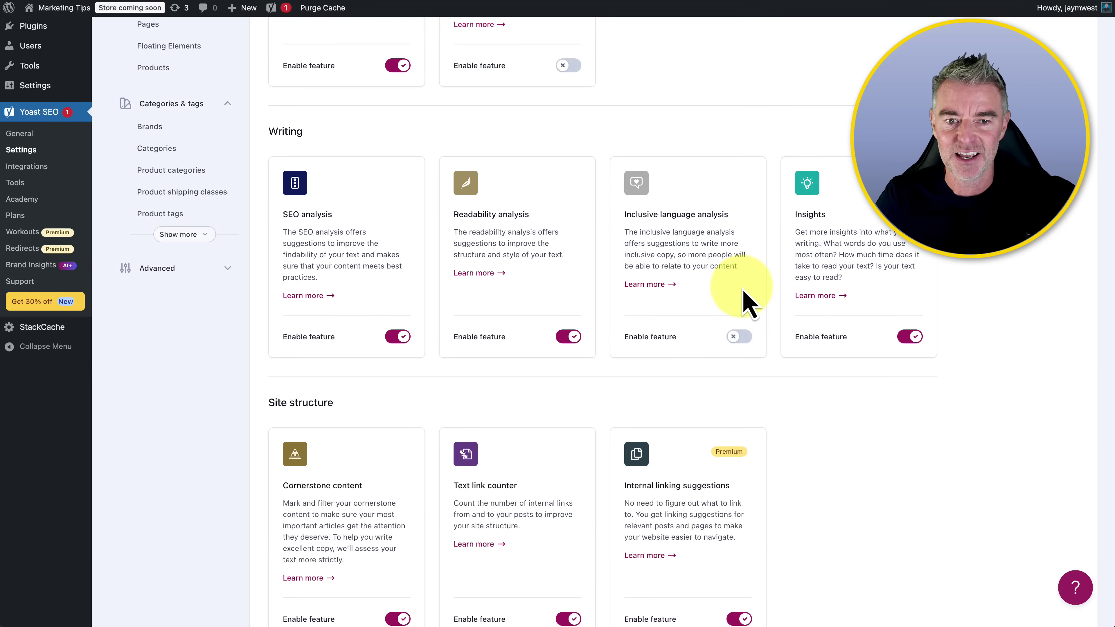
pyautogui.scroll(-6, 746, 303)
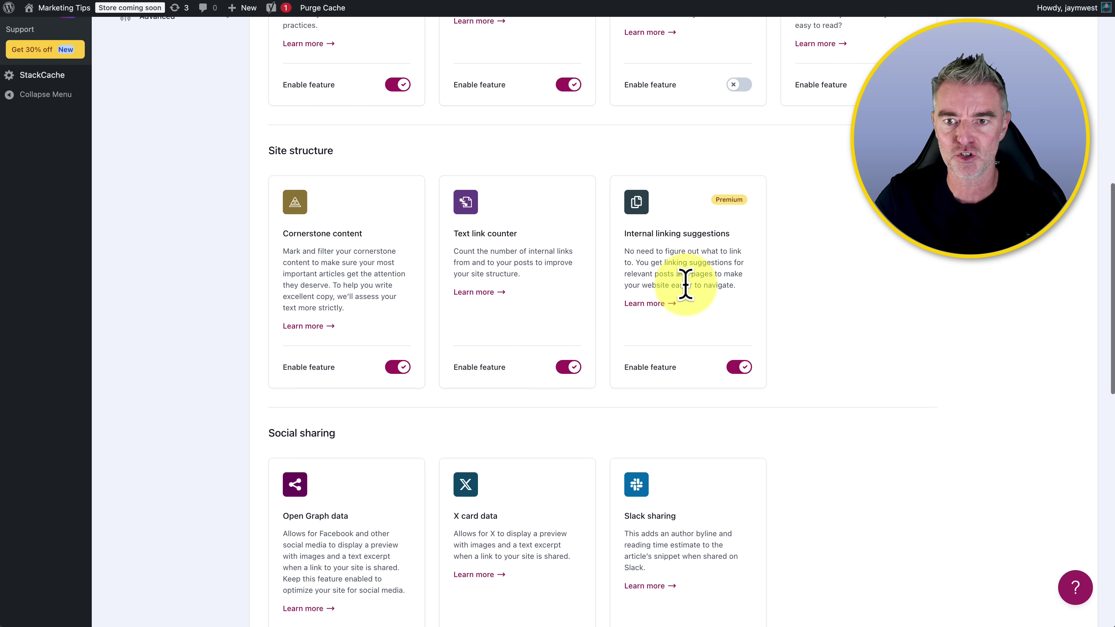
pyautogui.scroll(-4, 684, 284)
pyautogui.scroll(2, 690, 299)
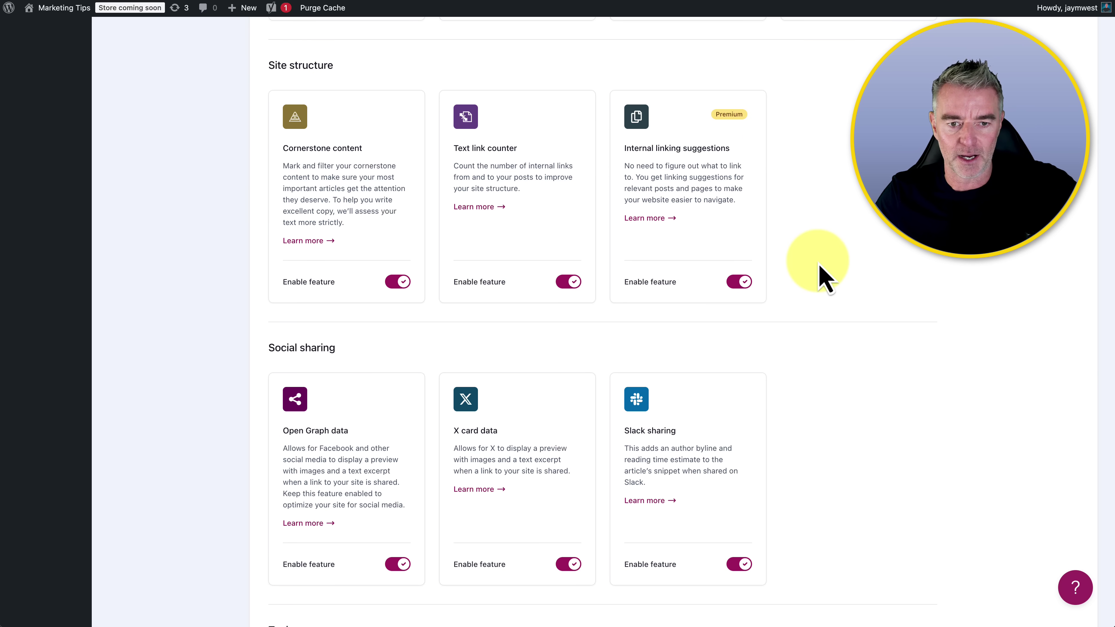
pyautogui.scroll(-5, 820, 273)
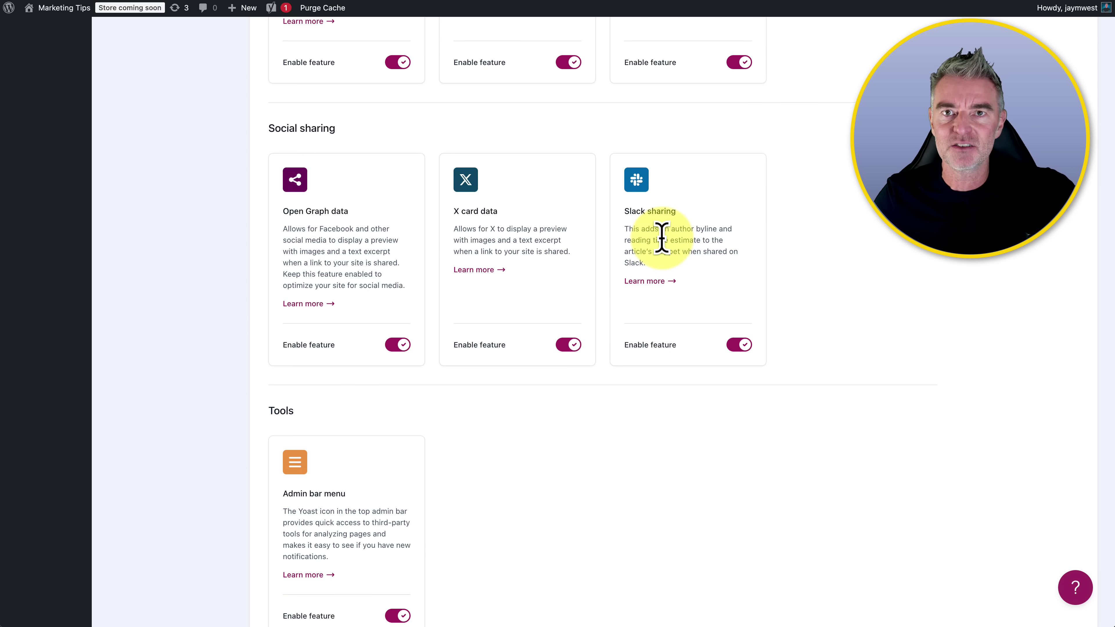
pyautogui.scroll(-9, 841, 360)
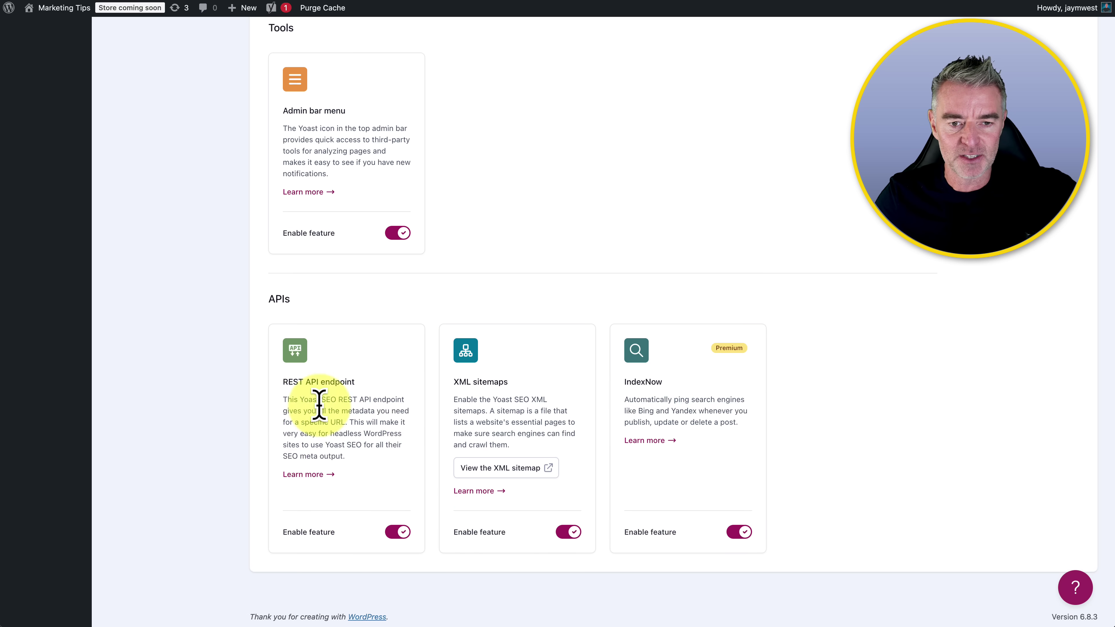
pyautogui.scroll(15, 854, 328)
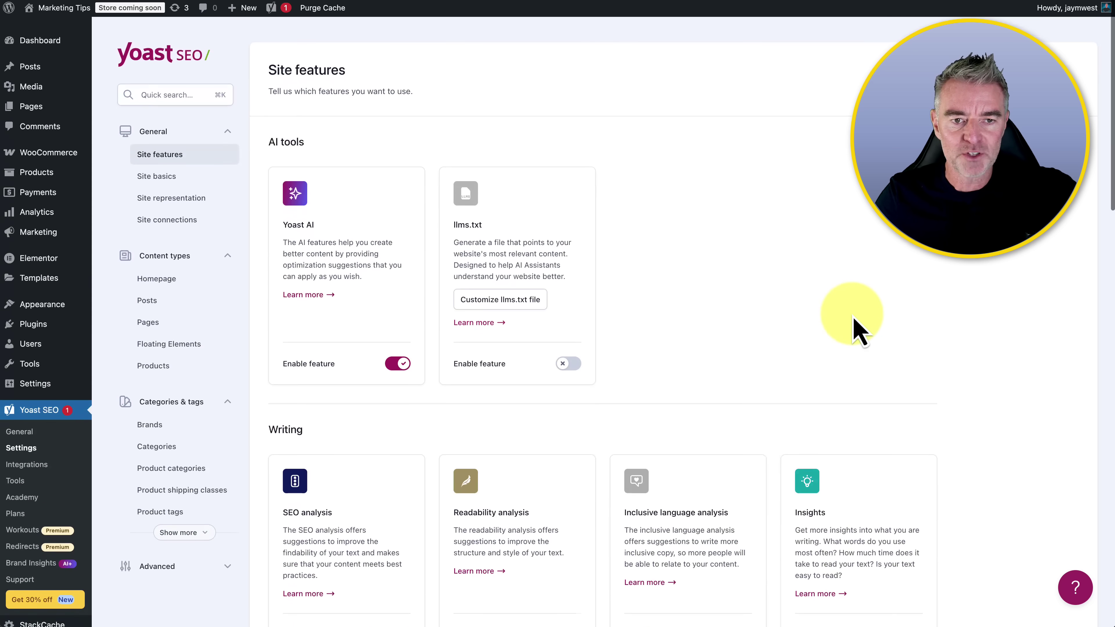
# Look through the Site basics settings, including site info, preferences and policies, and open the Site representation settings.
pyautogui.click(149, 171)
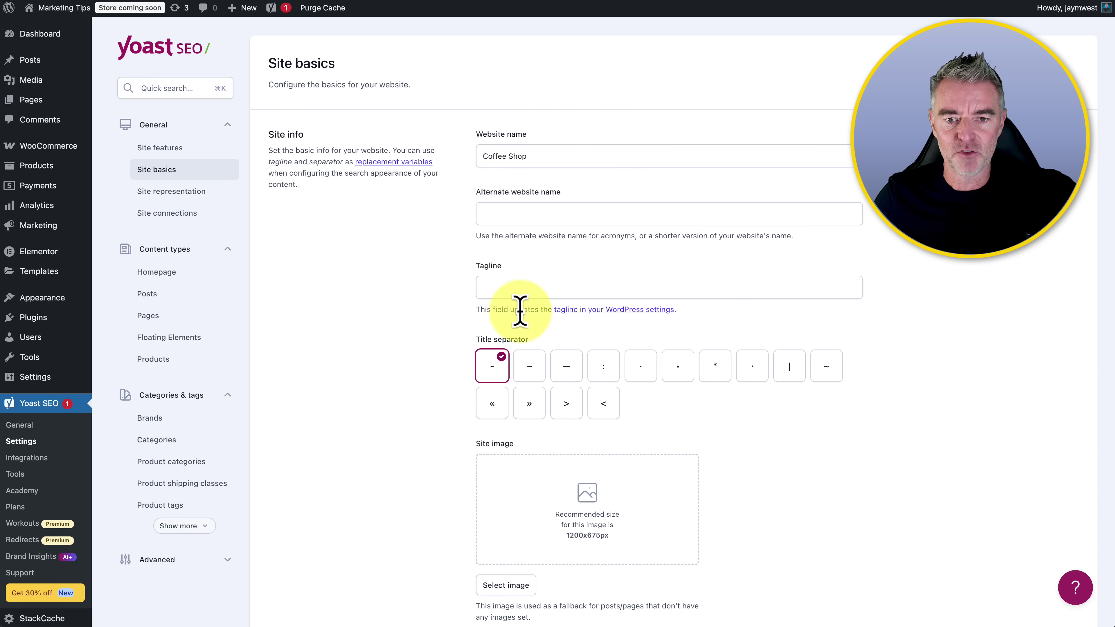
pyautogui.scroll(-8, 597, 530)
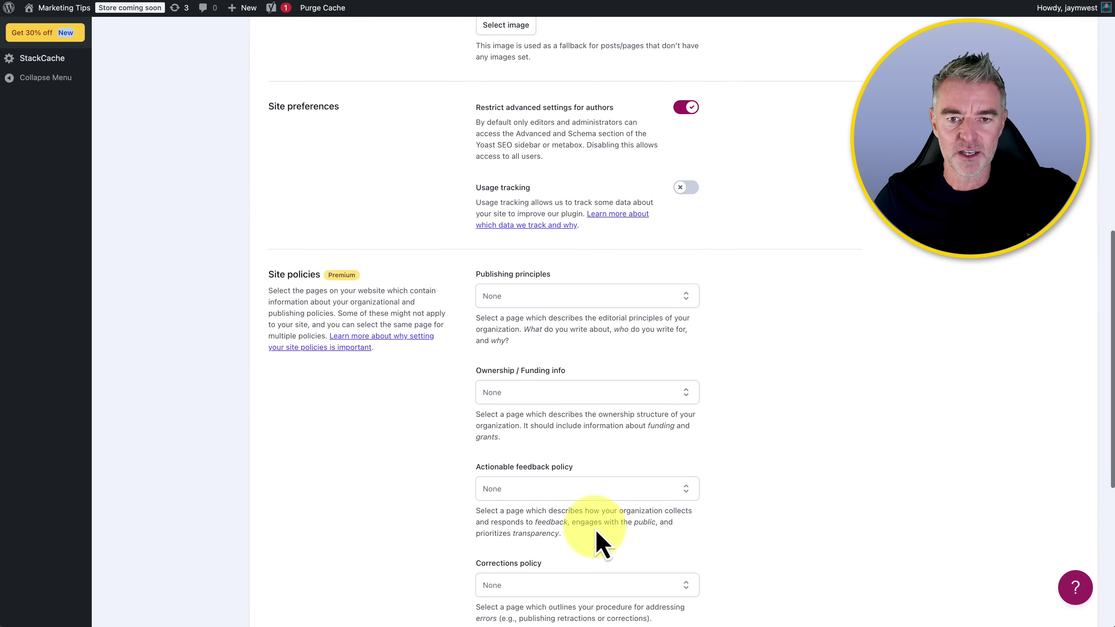
pyautogui.scroll(9, 598, 535)
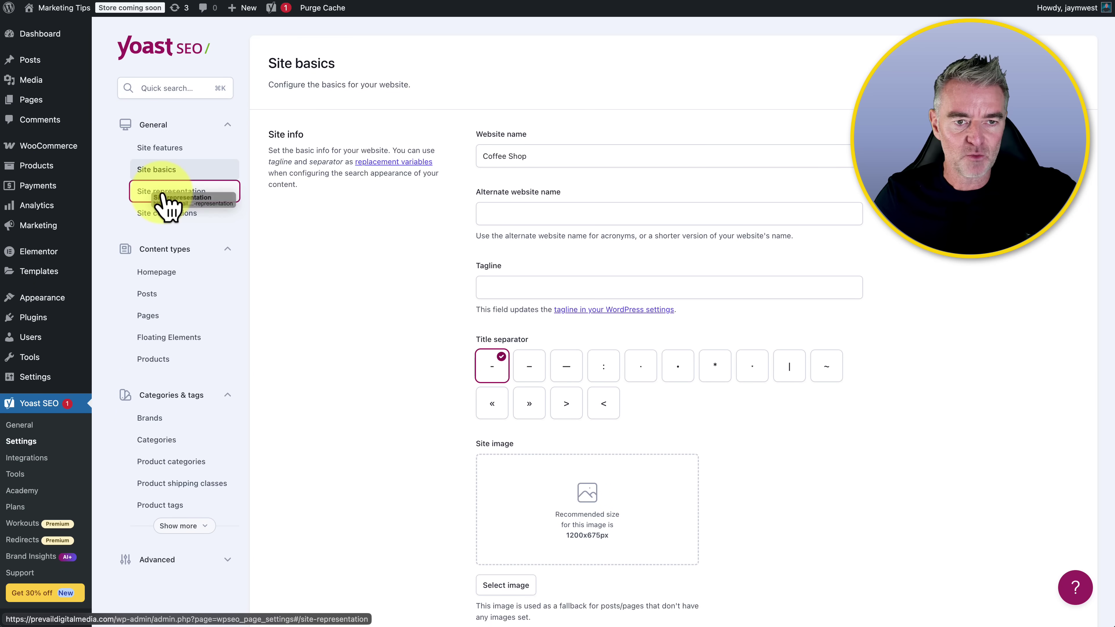
pyautogui.click(163, 194)
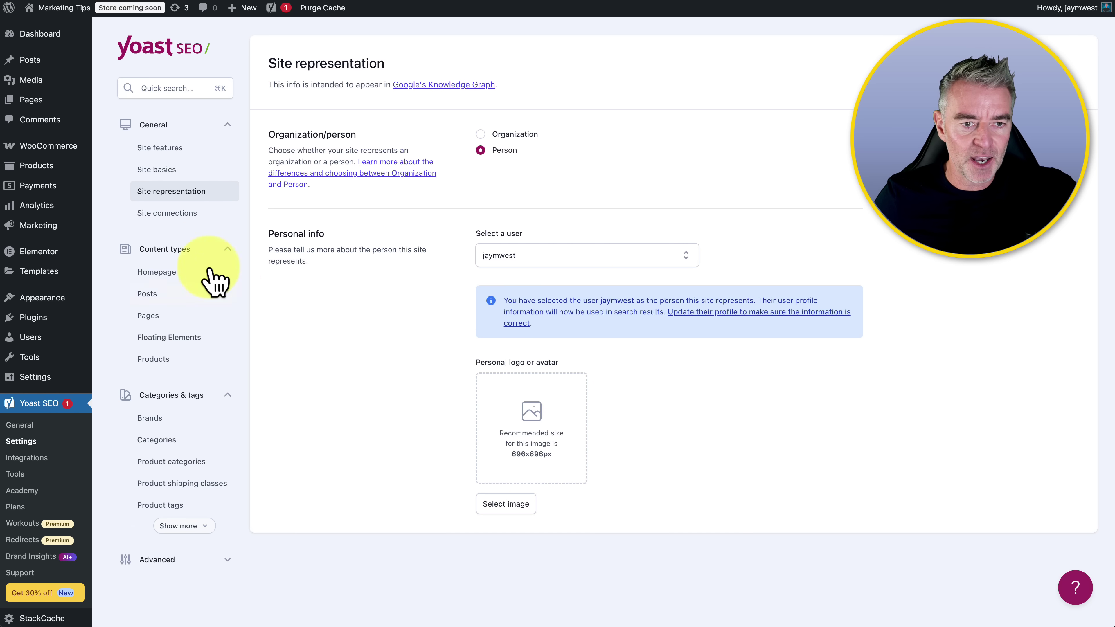
# View the Homepage content type settings and review the Posts settings for search appearance, social media, schema and additional options.
pyautogui.click(174, 273)
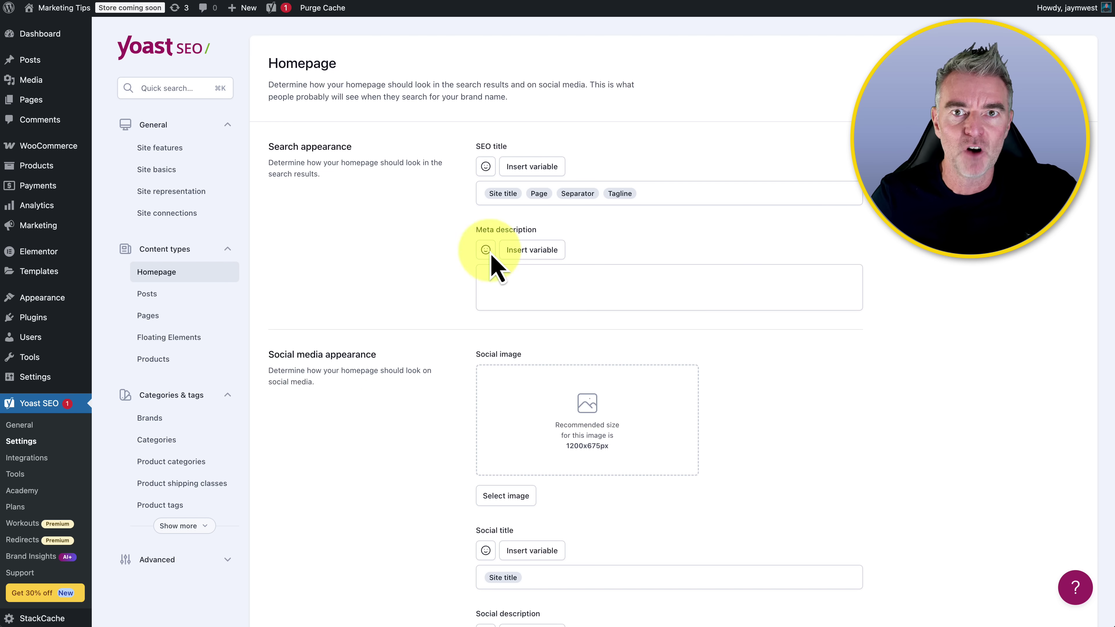
pyautogui.click(142, 293)
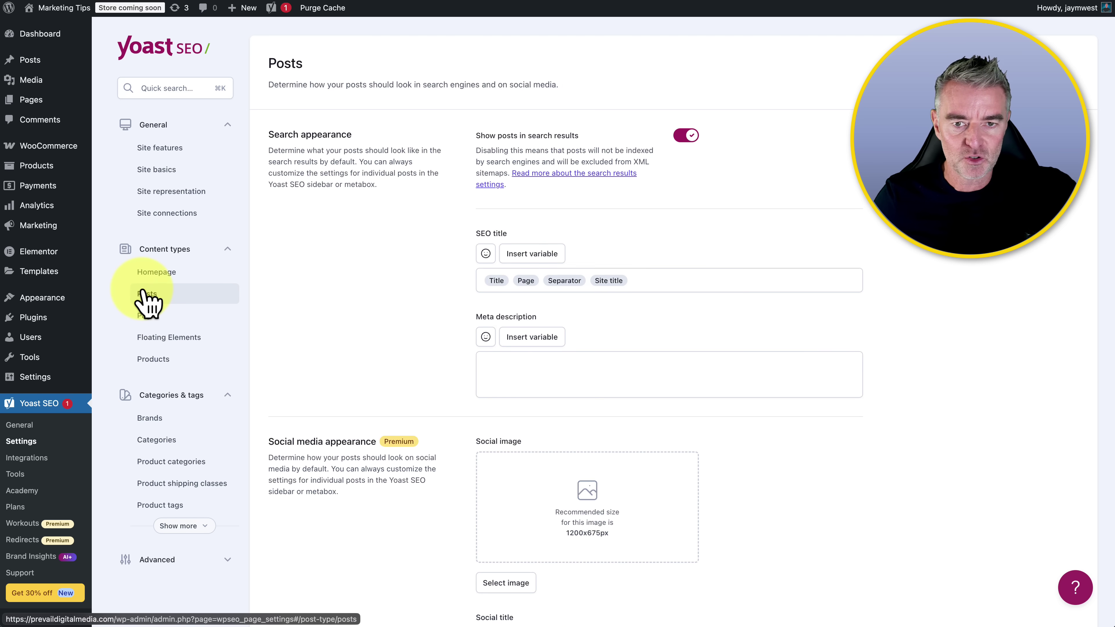
pyautogui.scroll(-1, 353, 381)
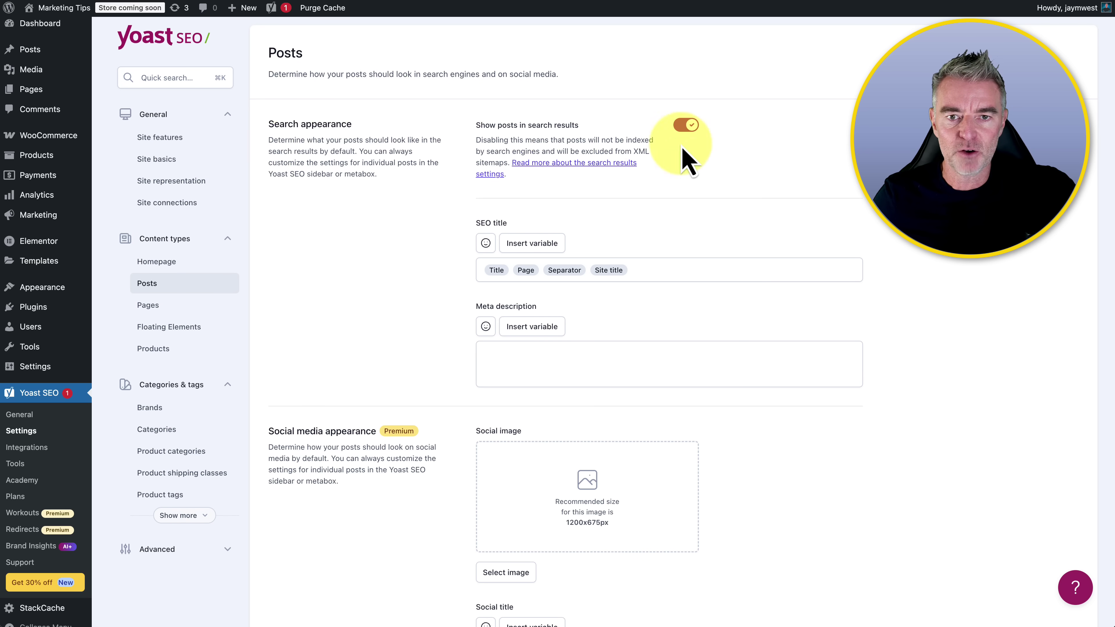
pyautogui.scroll(-10, 761, 373)
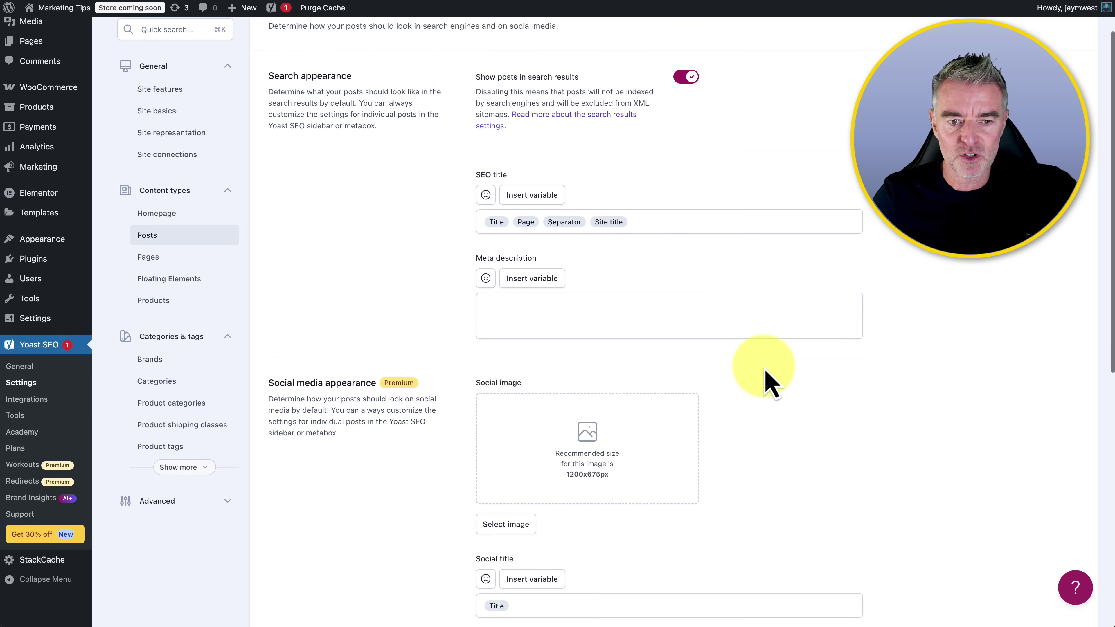
pyautogui.scroll(-2, 727, 352)
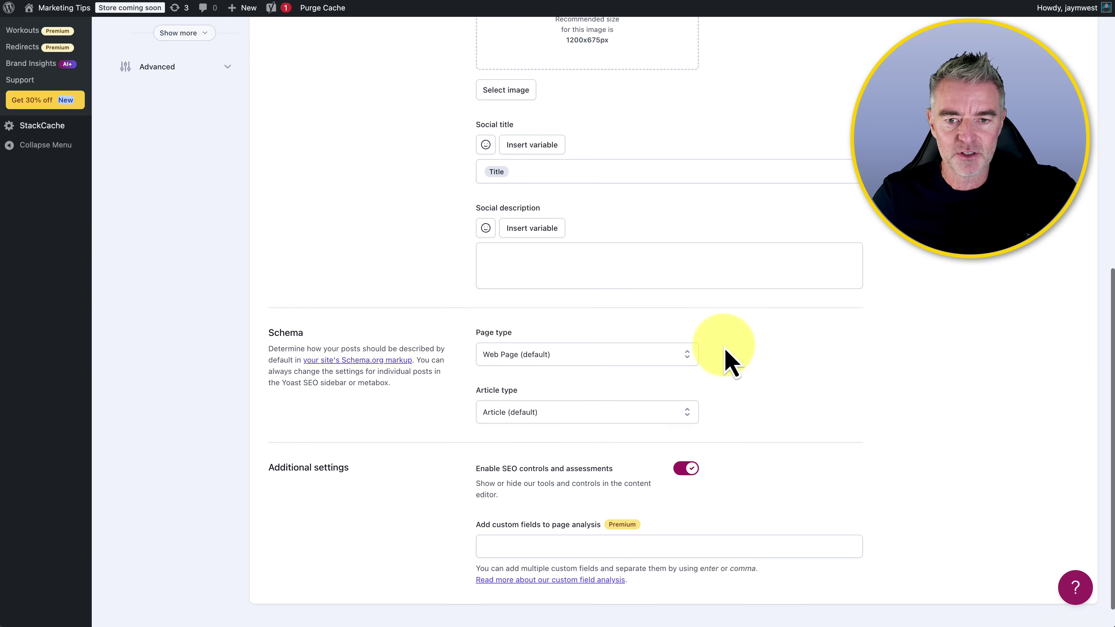
pyautogui.scroll(12, 417, 83)
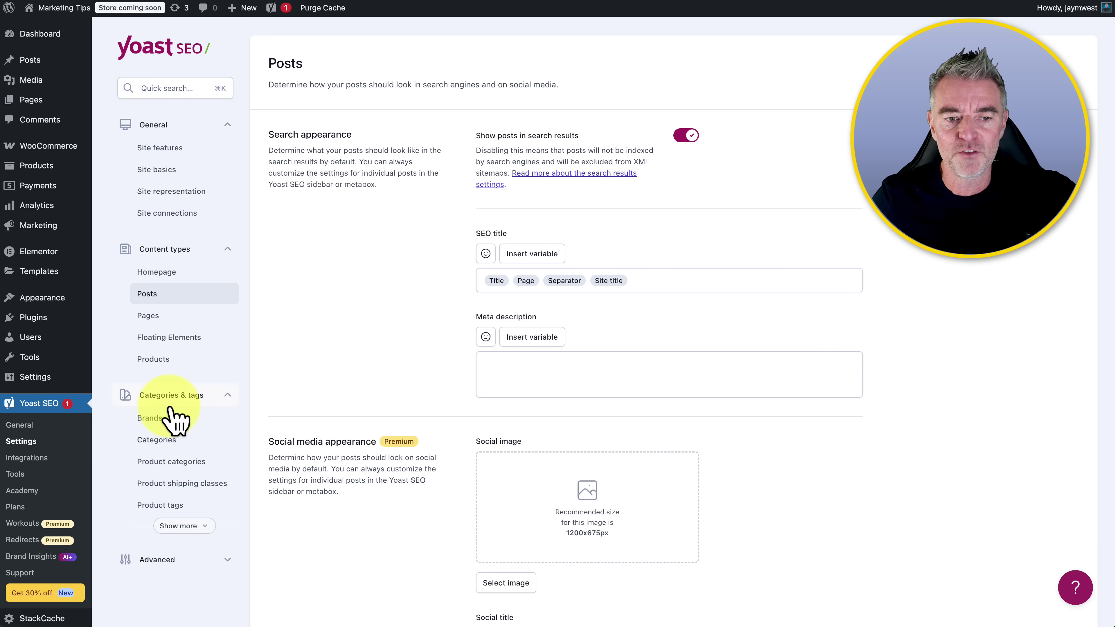
pyautogui.scroll(-3, 368, 517)
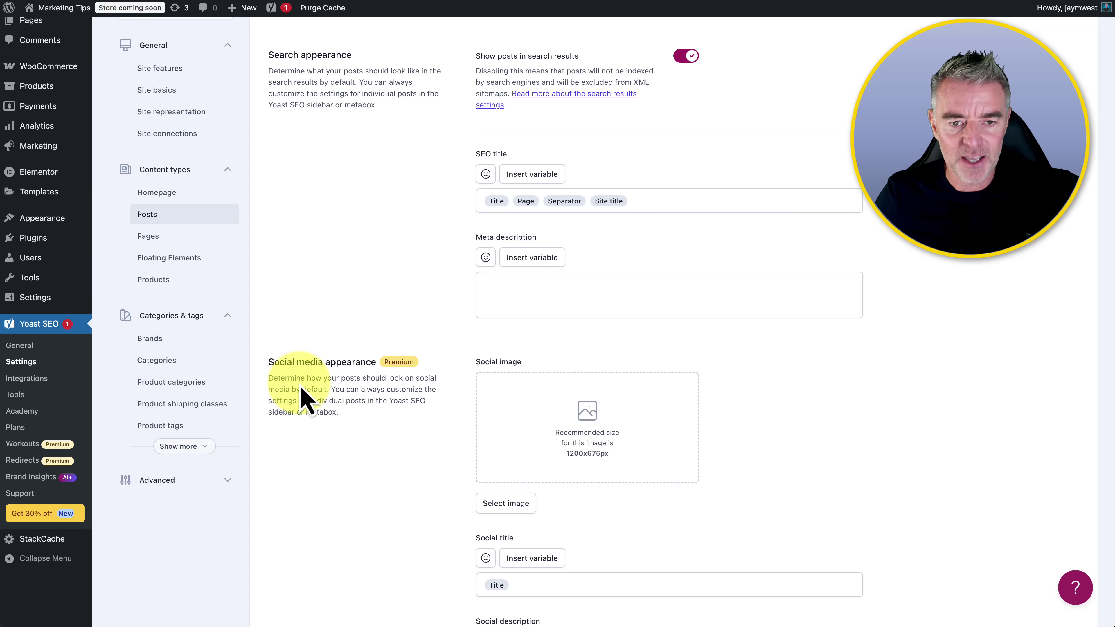
pyautogui.scroll(-7, 281, 387)
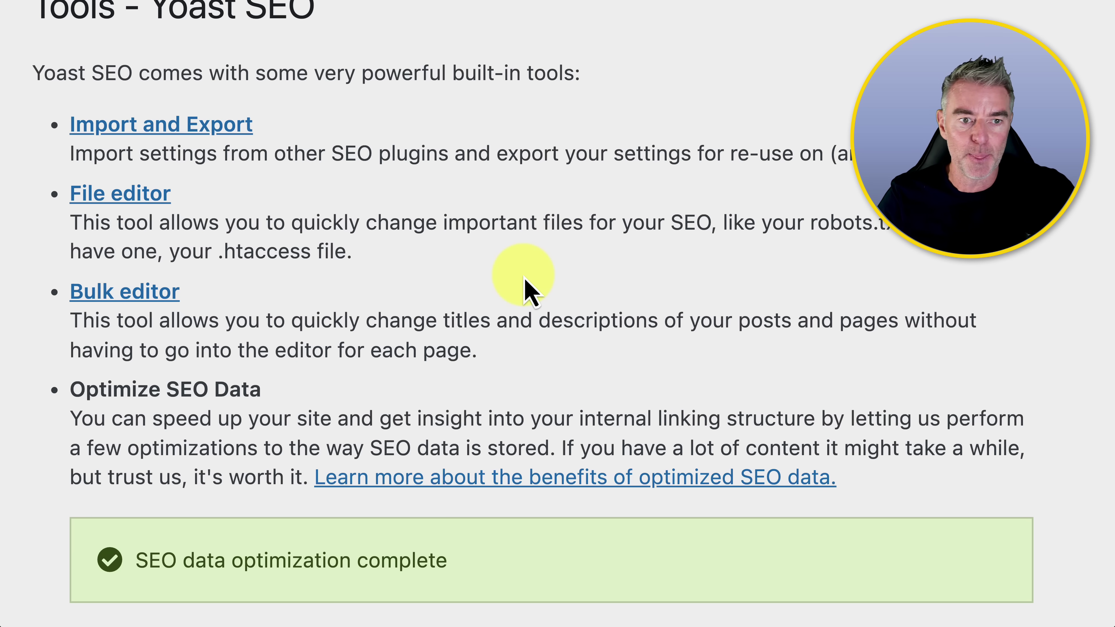
# Review the built-in Yoast SEO tools, then view the plugin's Academy and Plans pages.
pyautogui.scroll(-3, 520, 296)
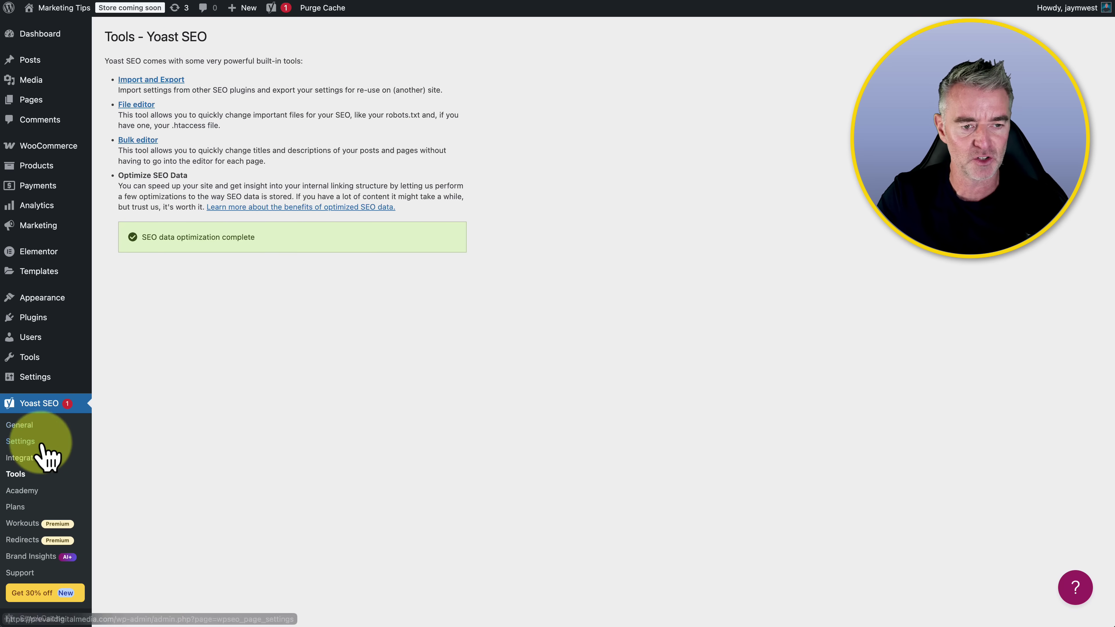
pyautogui.click(24, 492)
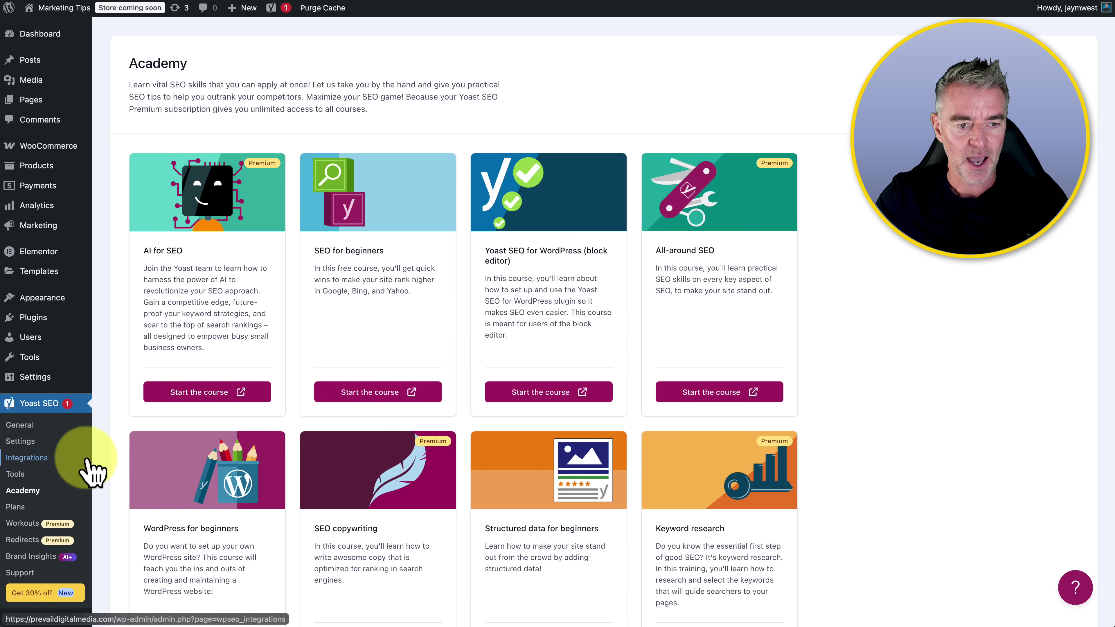
pyautogui.click(15, 507)
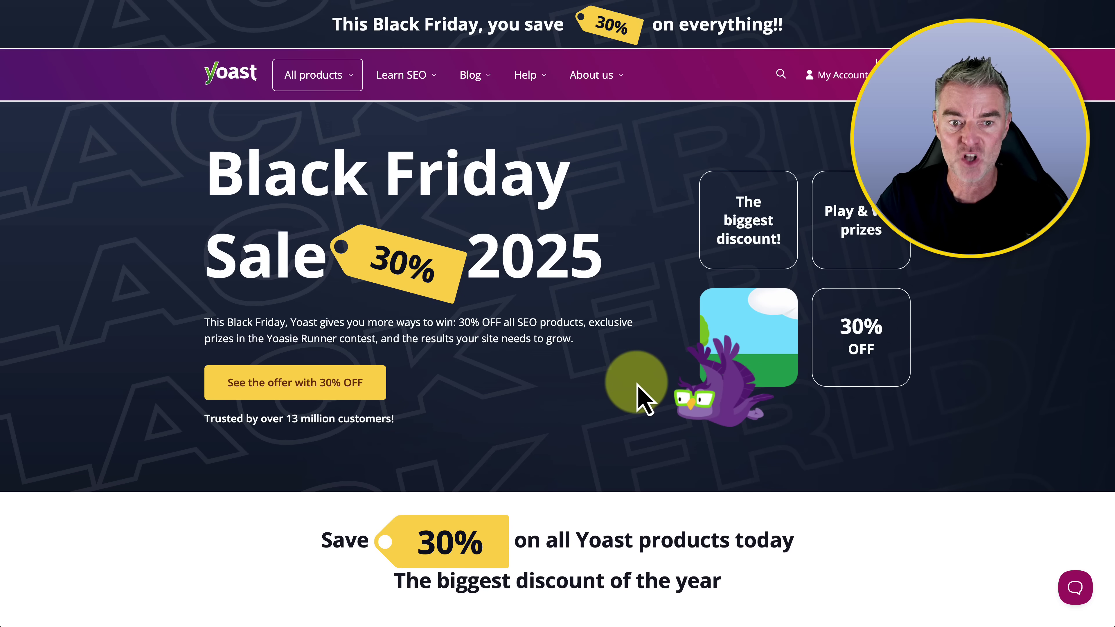
# Compare the WooCommerce SEO, Premium and AI+ plans and their prices on Yoast's Black Friday sale page.
pyautogui.scroll(-12, 642, 397)
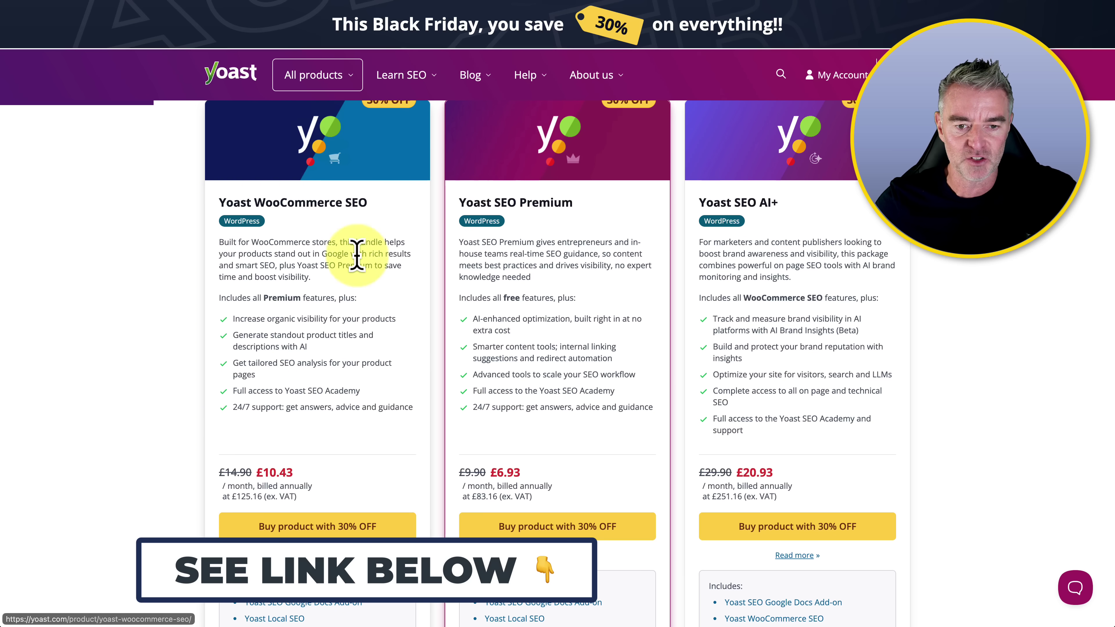
pyautogui.scroll(2, 357, 364)
pyautogui.scroll(-3, 363, 419)
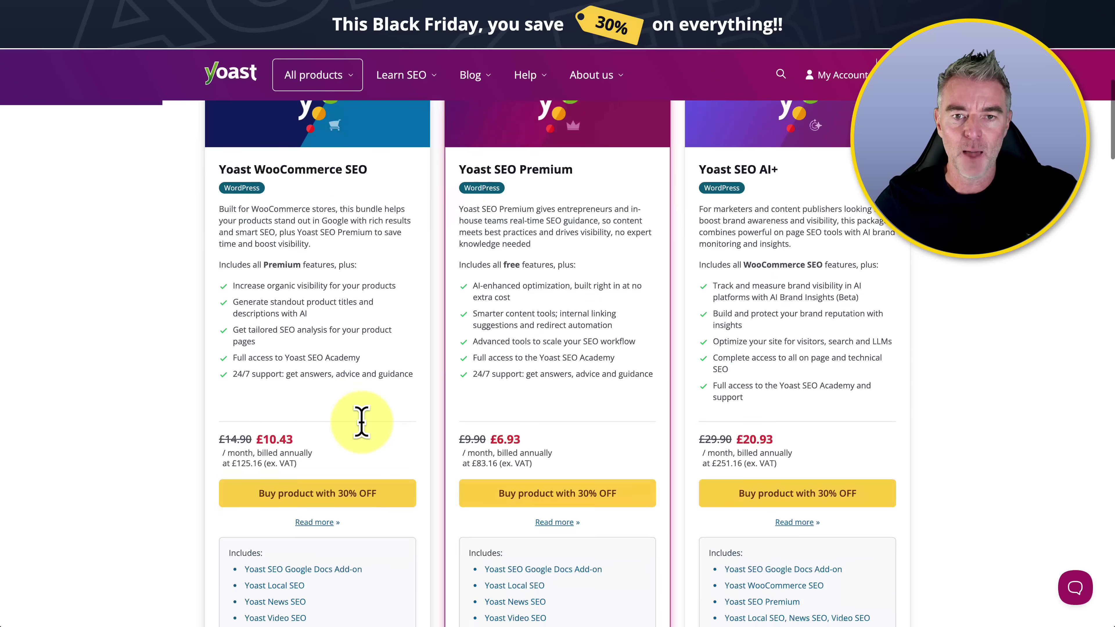